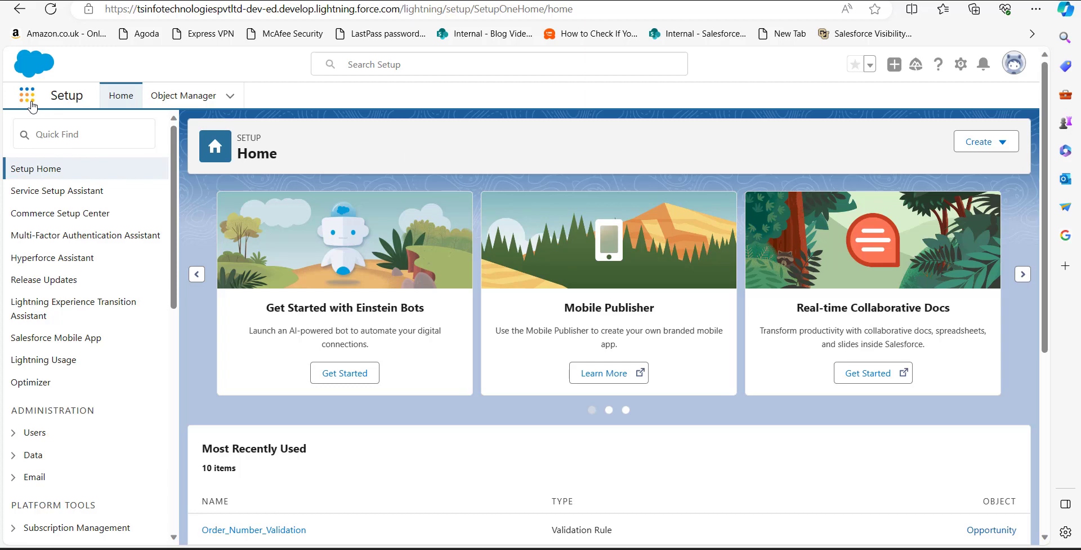
Switch to the Sales app through an App Launcher search for 'sa' and show its Opportunities list
click(27, 95)
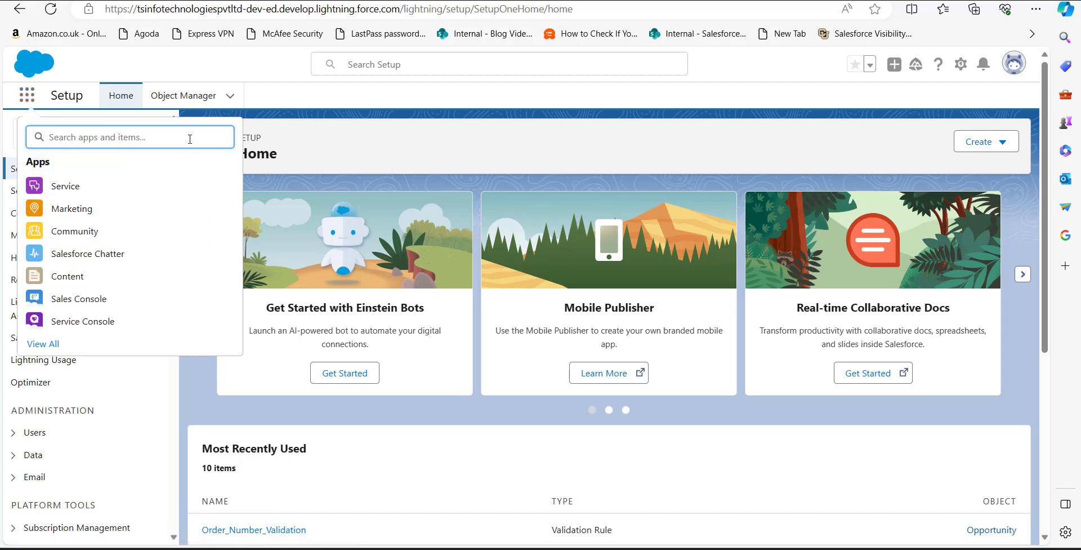
text(sa)
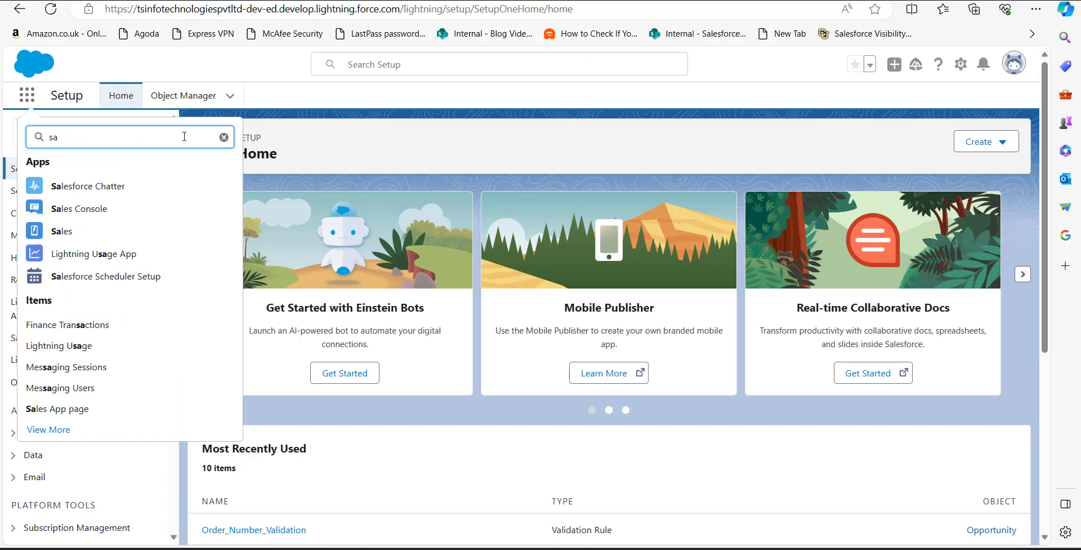
click(114, 235)
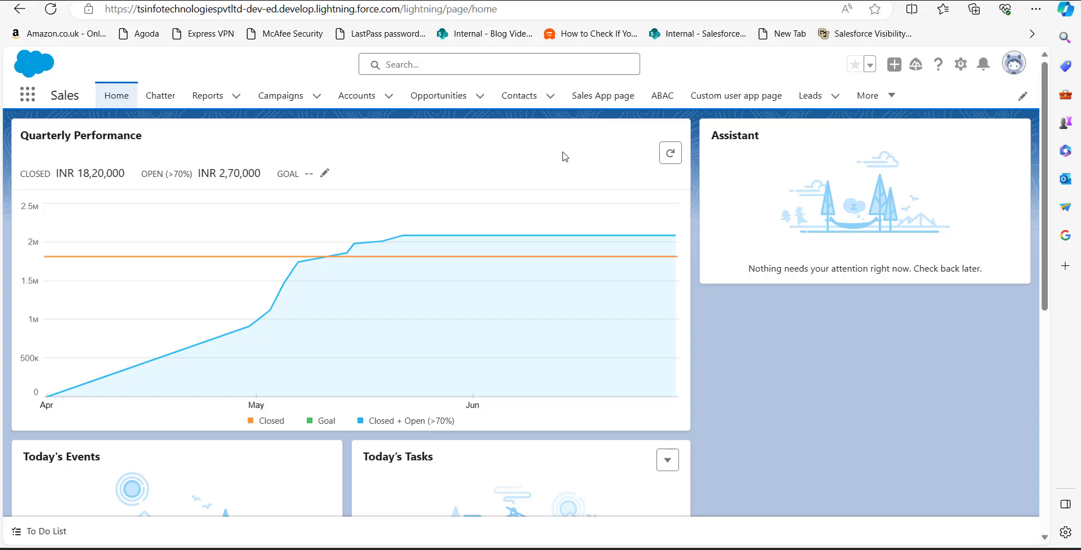
click(439, 95)
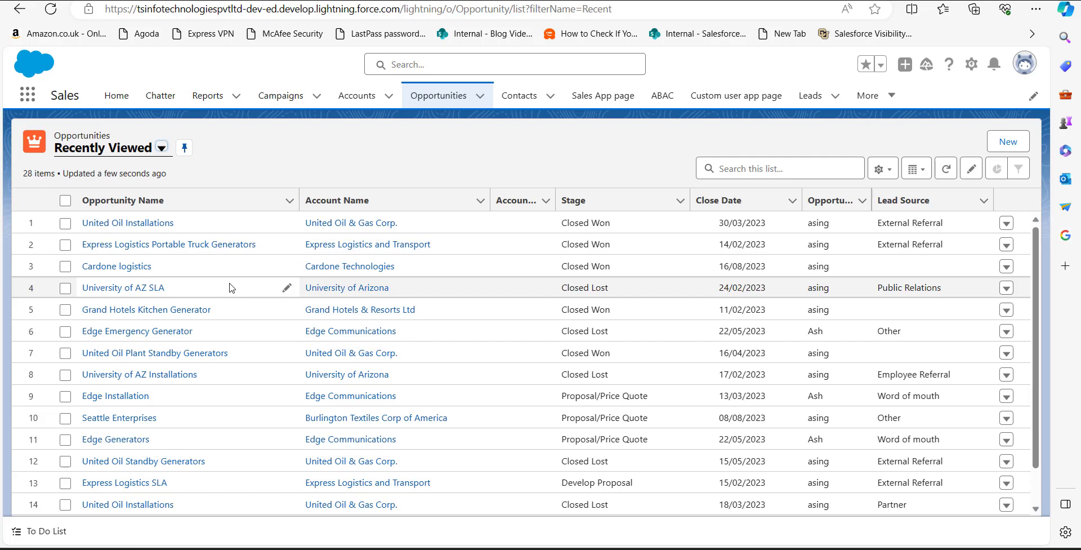
Open the United Oil Installations opportunity and edit its record page in Lightning App Builder
click(113, 223)
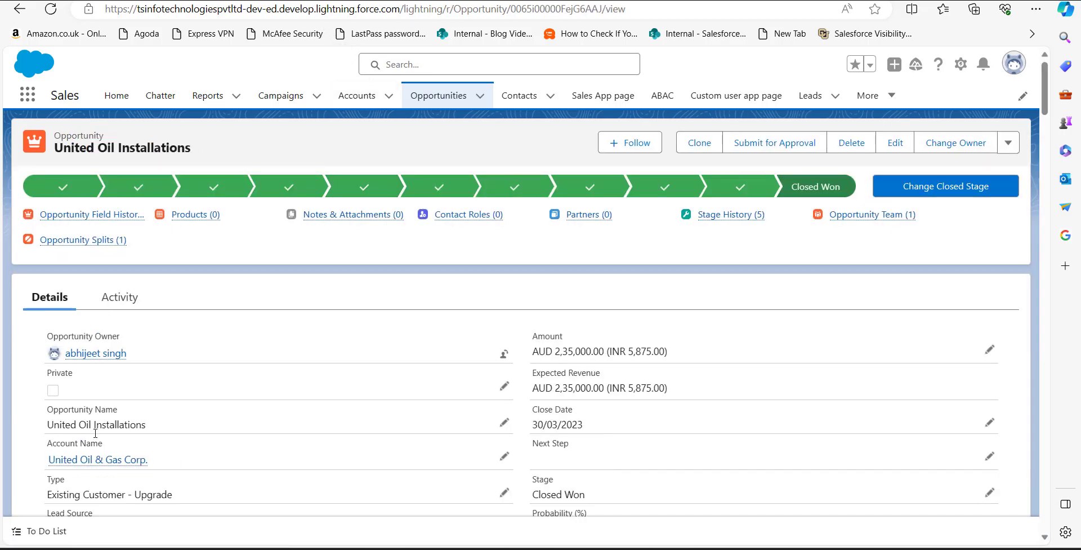
mouse_move(69, 351)
scroll(69, 350, down, 1)
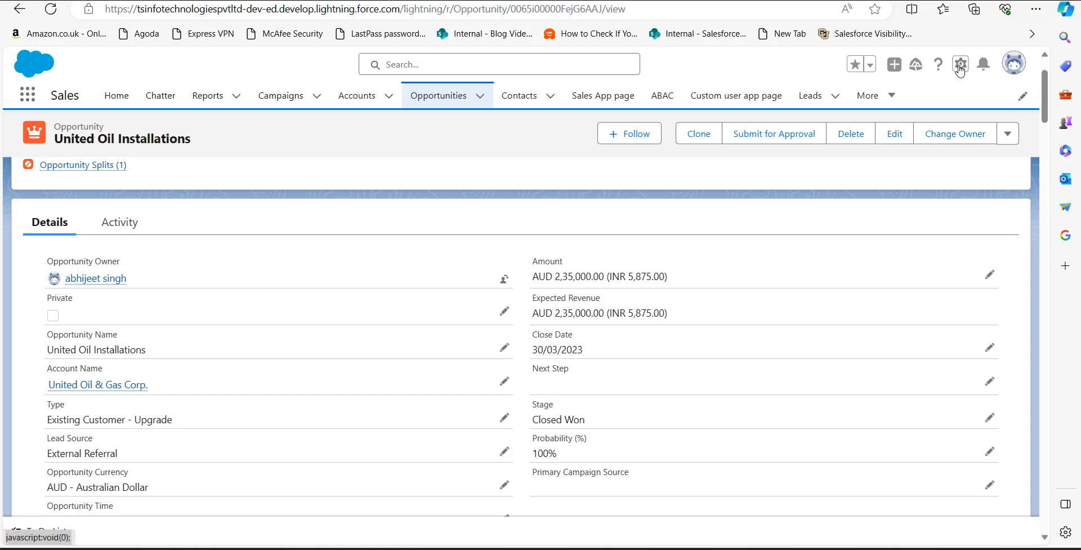
click(960, 64)
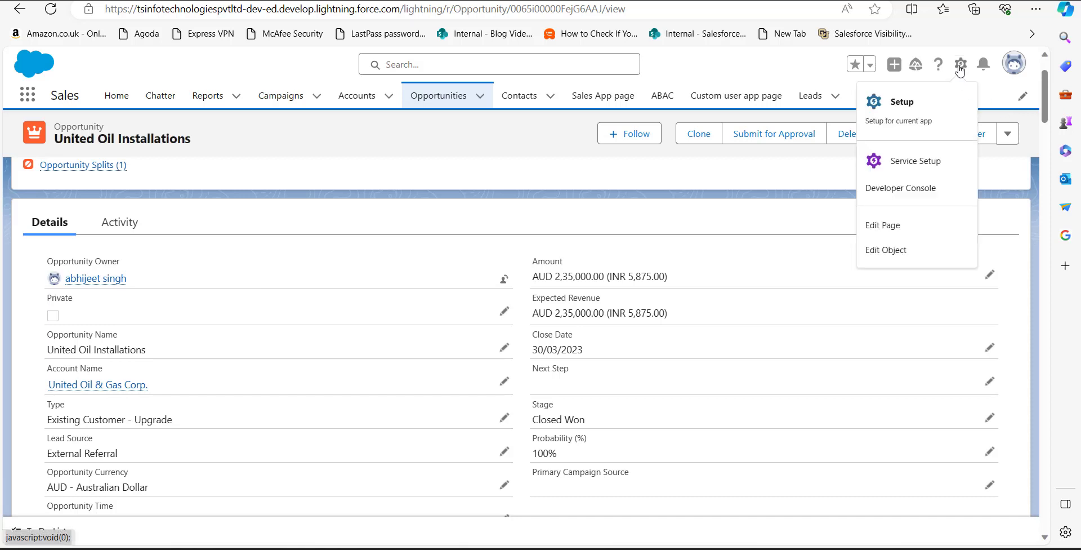
click(896, 233)
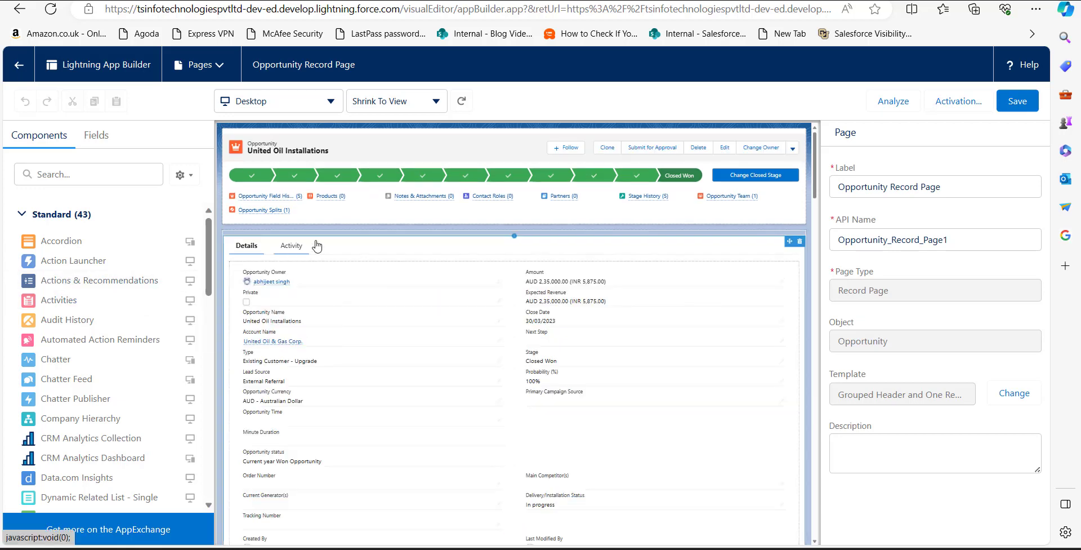
Add a third tab labelled Chatter to the record page's Tabs component and display it
scroll(107, 338, down, 1)
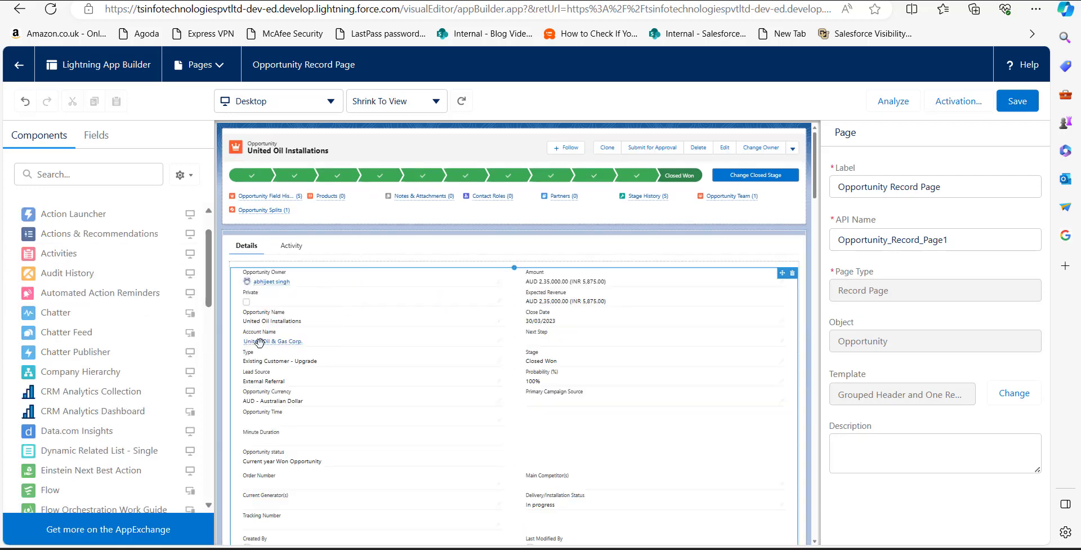
click(353, 255)
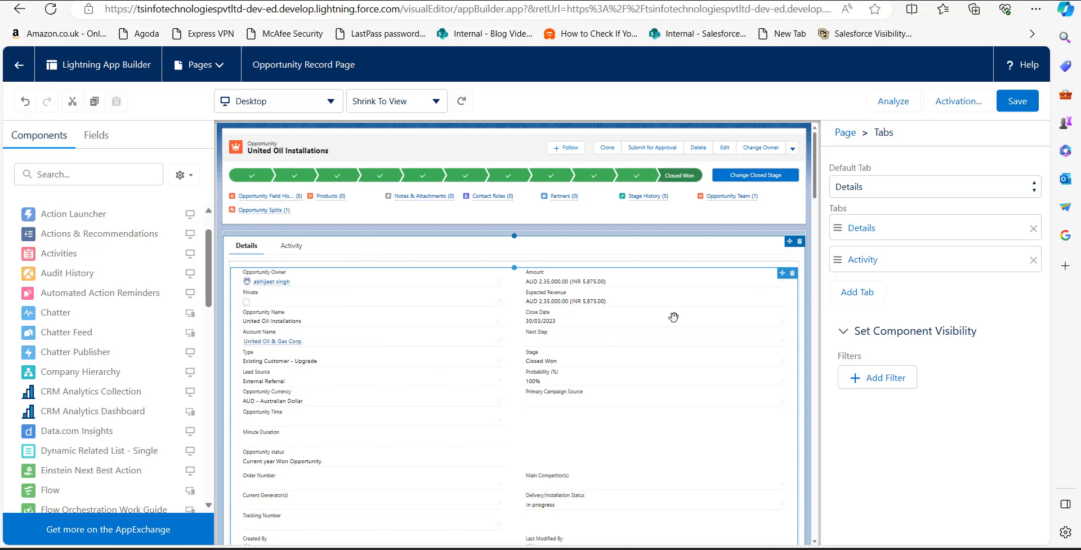
click(861, 298)
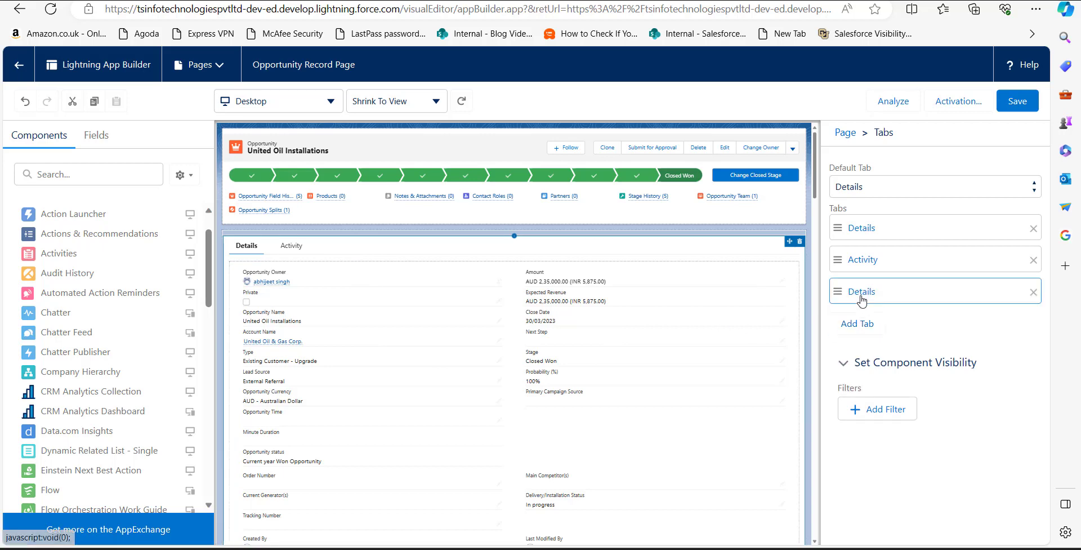
click(861, 301)
click(723, 305)
click(727, 127)
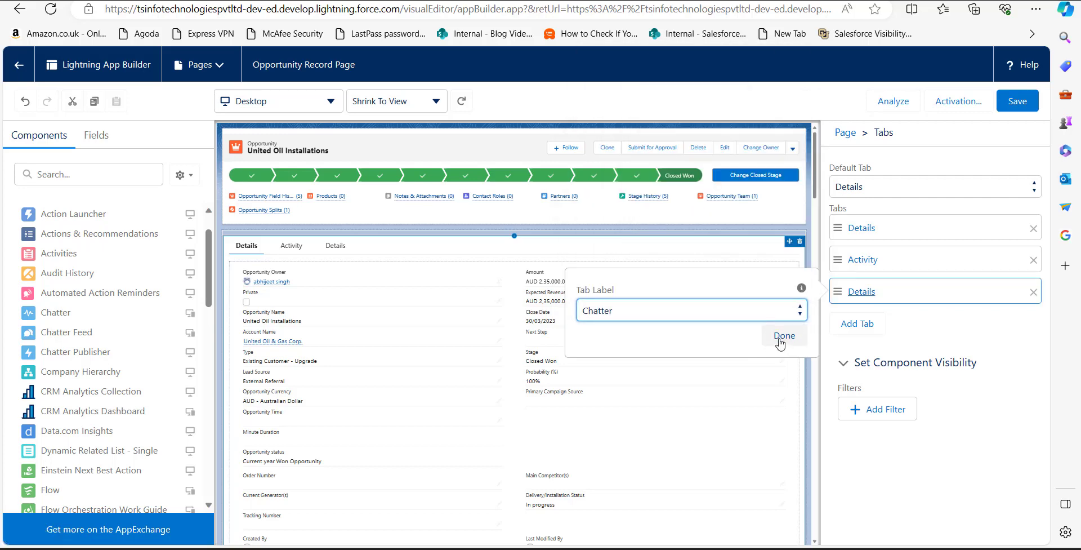
click(781, 340)
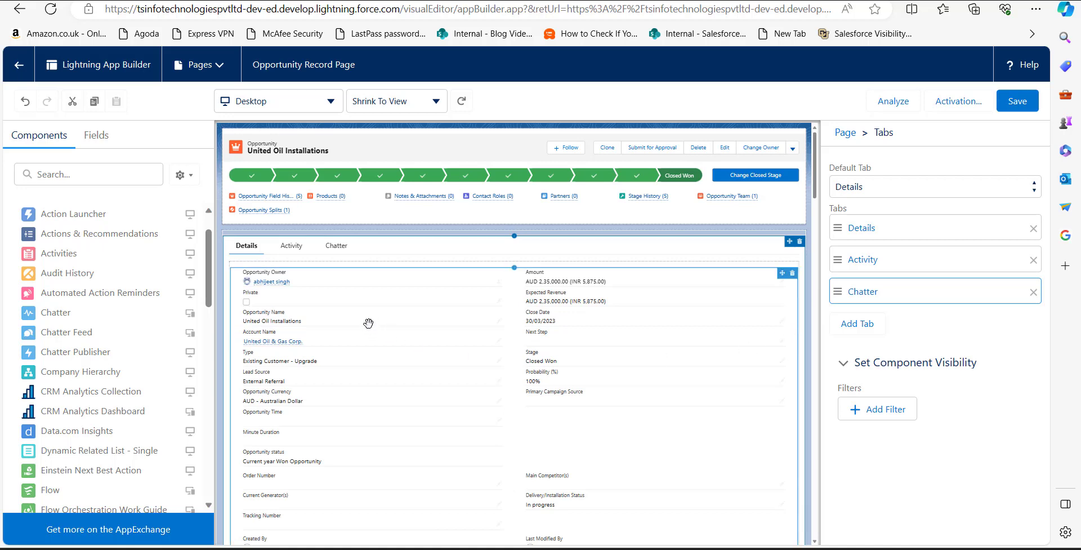
click(334, 251)
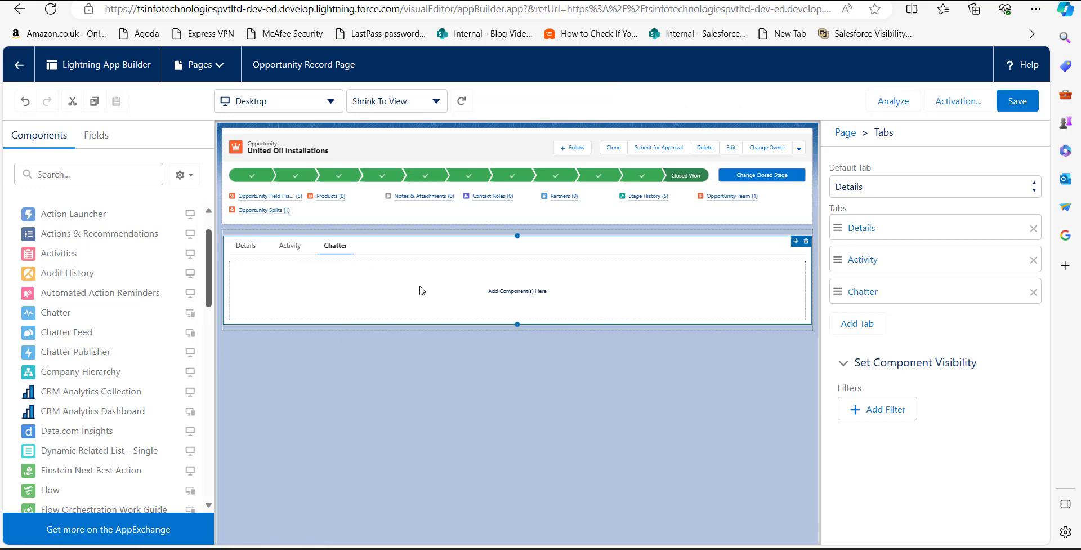
Place the Chatter component in the Chatter tab and save the Opportunity Record Page
scroll(139, 353, up, 2)
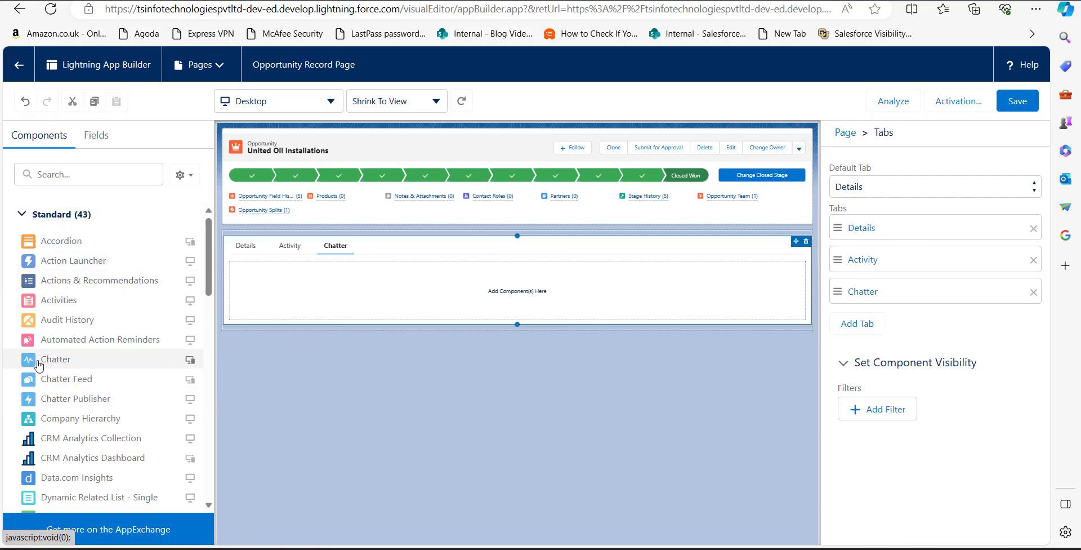
drag(38, 365, 323, 281)
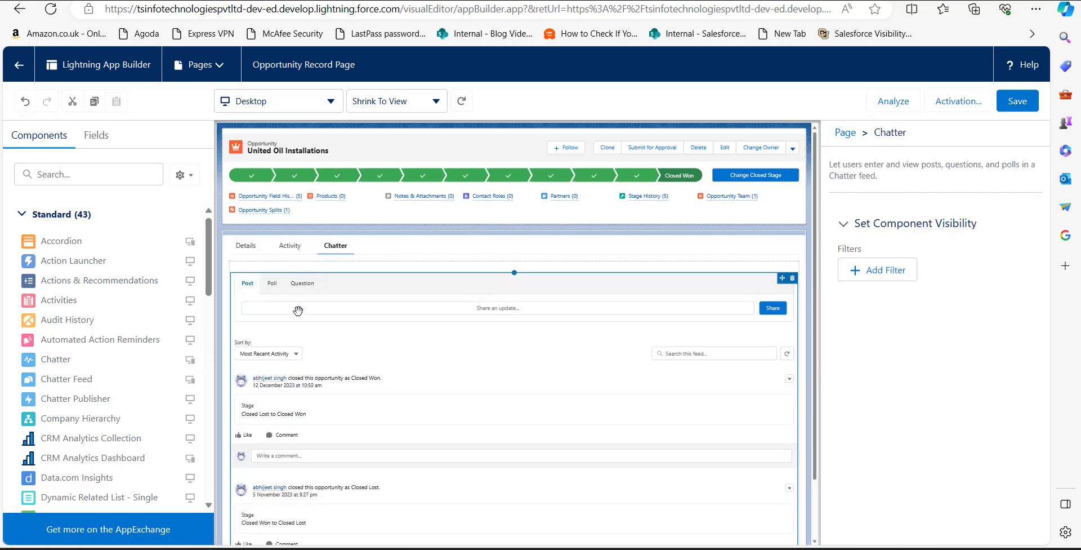
scroll(332, 294, down, 1)
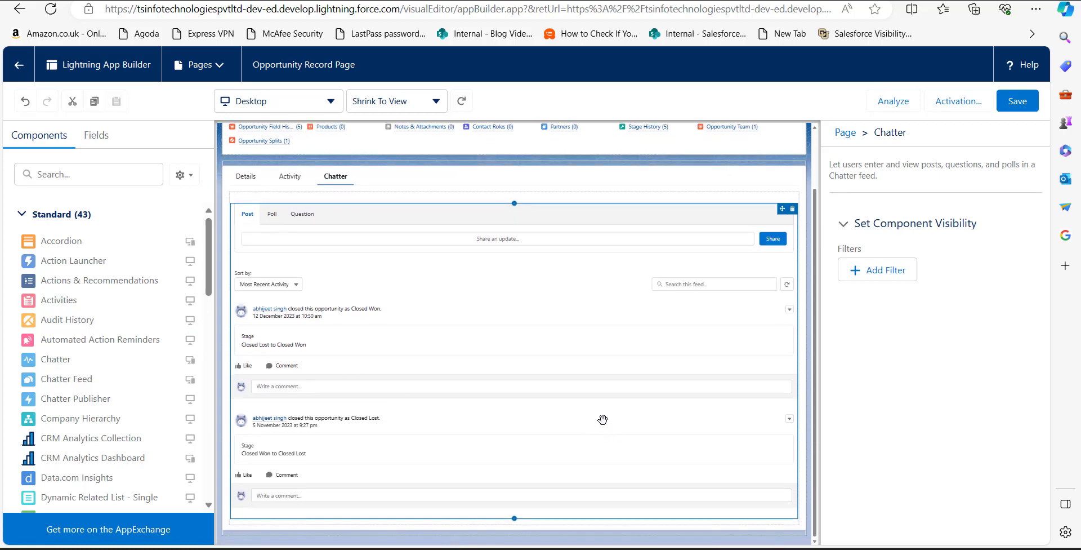
scroll(602, 420, up, 1)
click(1020, 109)
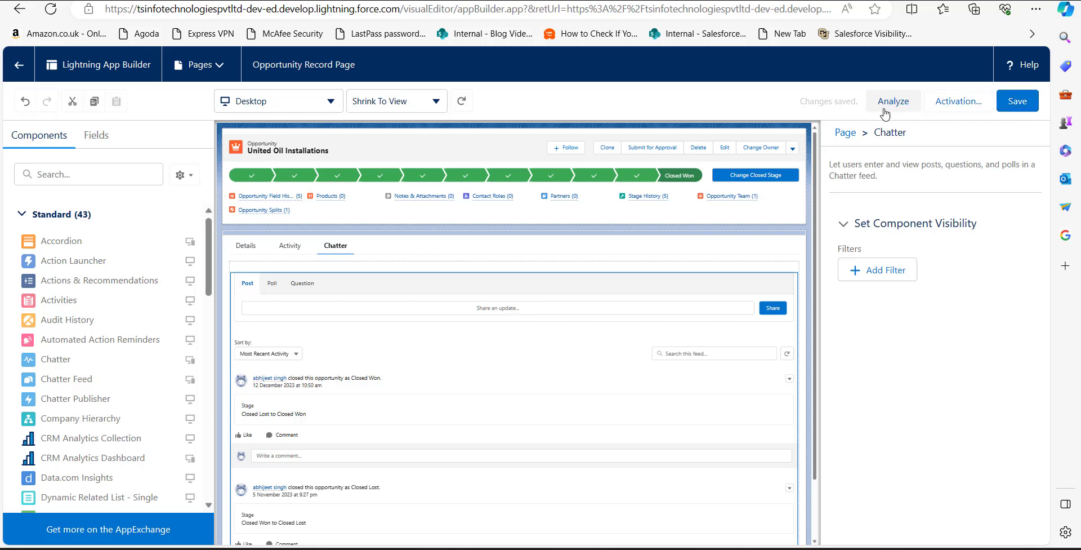
Return to United Oil Installations and check the Chatter tab's feed on the live record
click(18, 64)
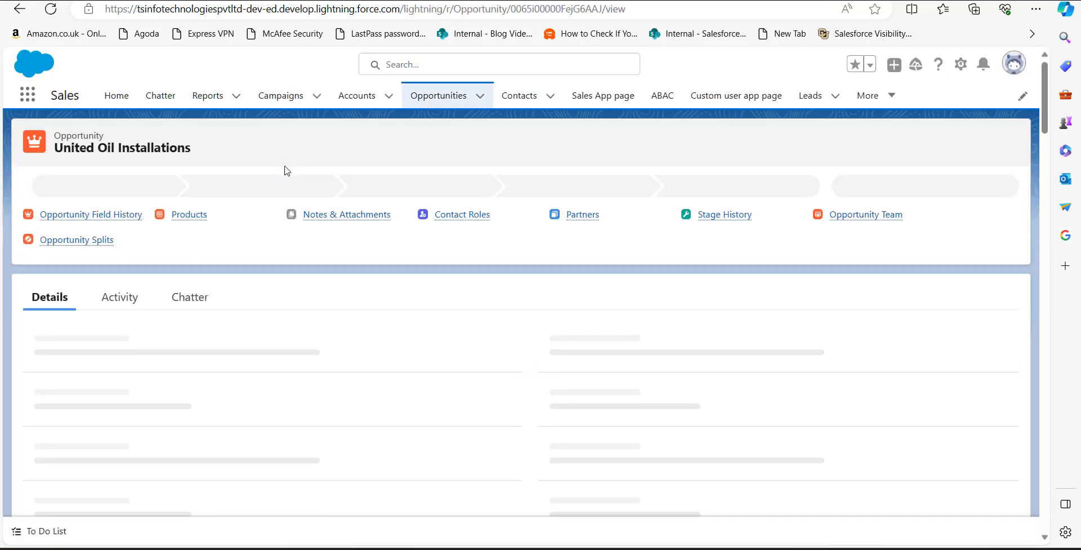
scroll(188, 296, down, 1)
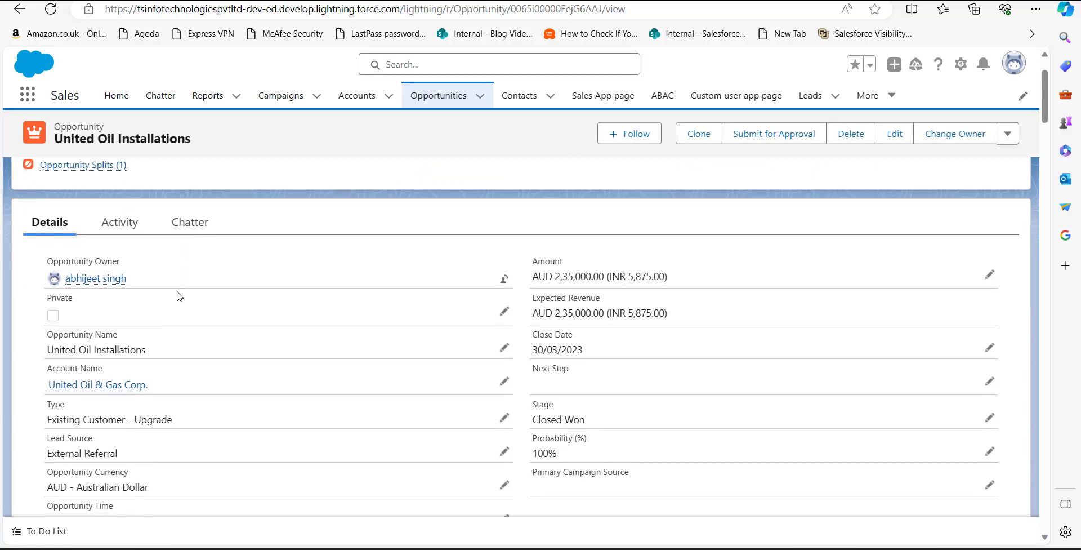
click(188, 226)
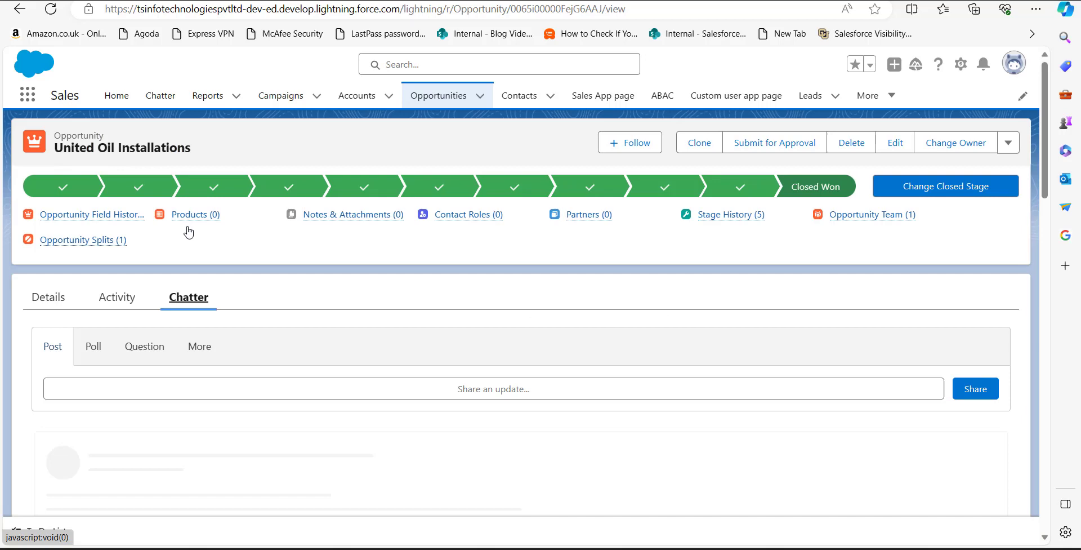
scroll(217, 308, down, 2)
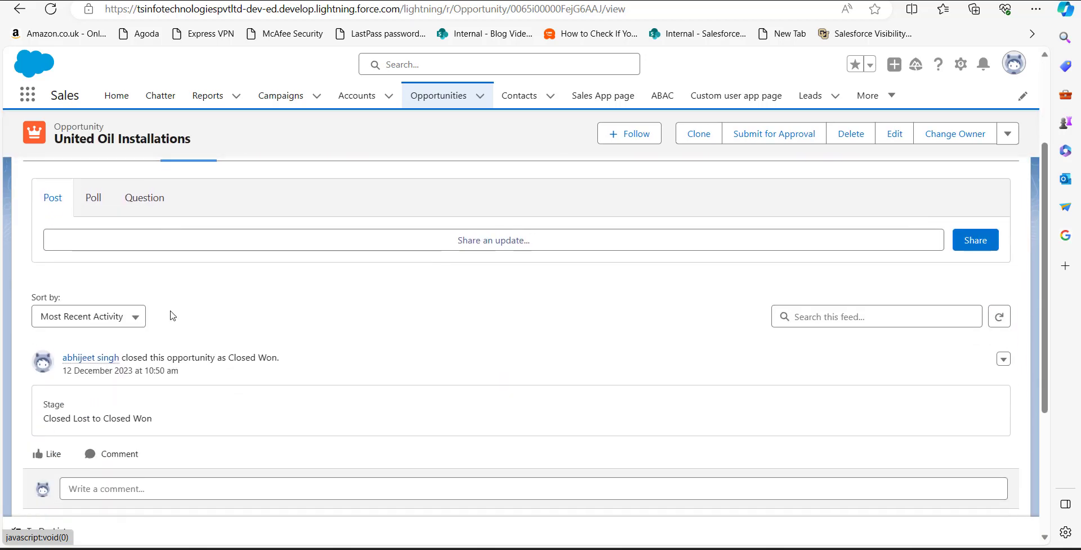
scroll(343, 374, down, 1)
scroll(356, 372, up, 3)
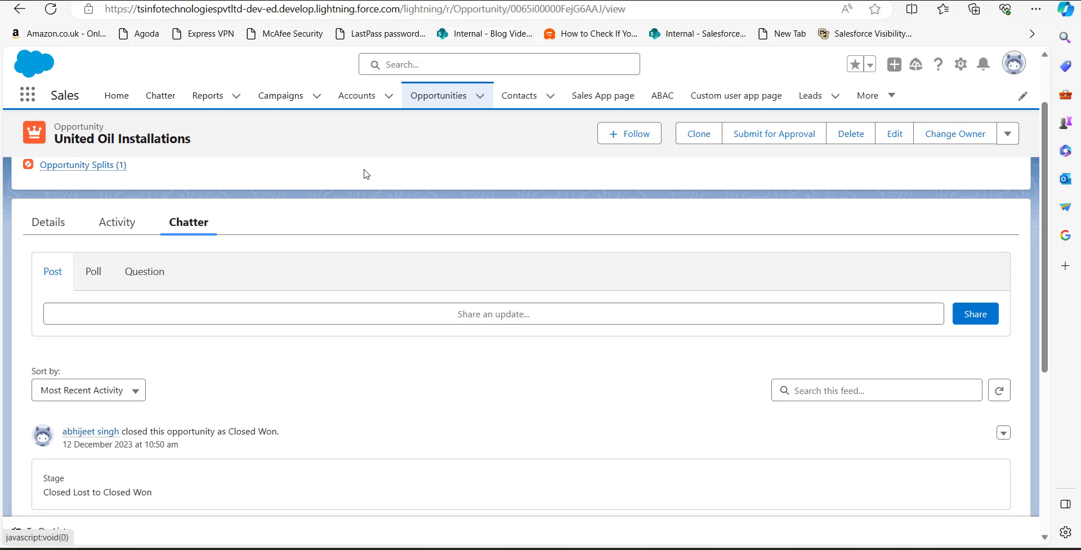
Go to Setup Home from the gear menu and place the cursor in the Quick Find search
click(961, 65)
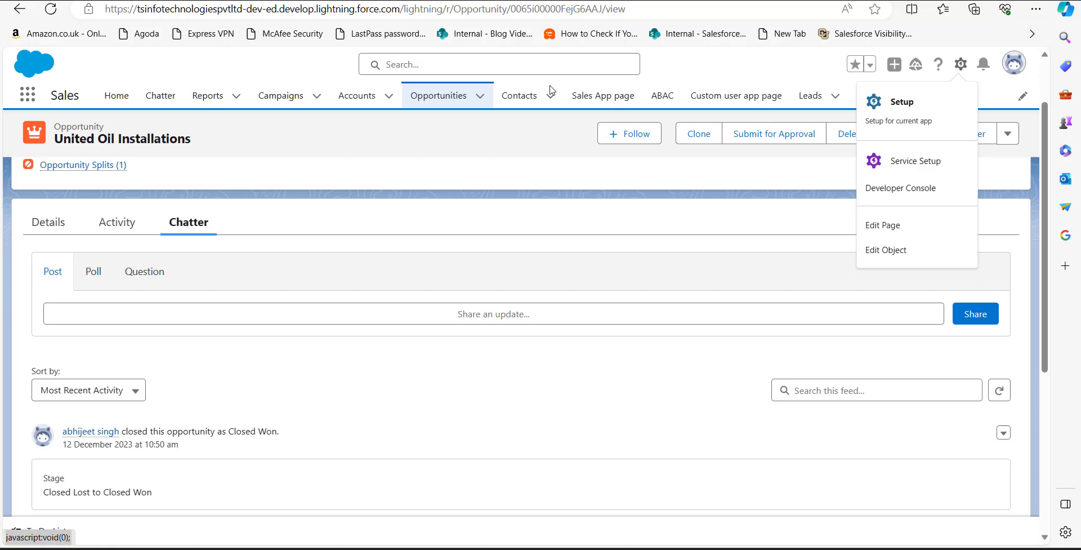
click(902, 101)
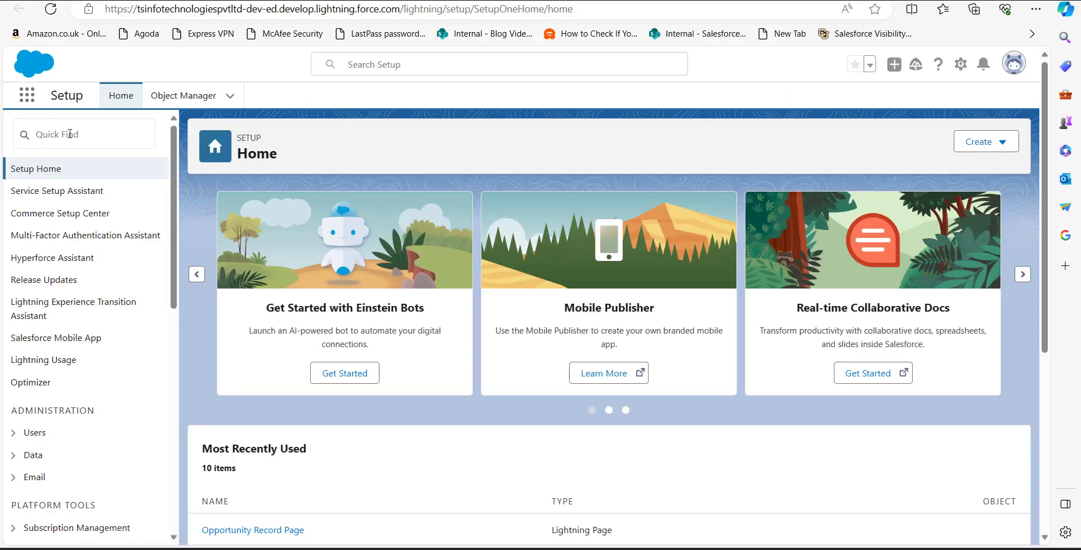
click(70, 133)
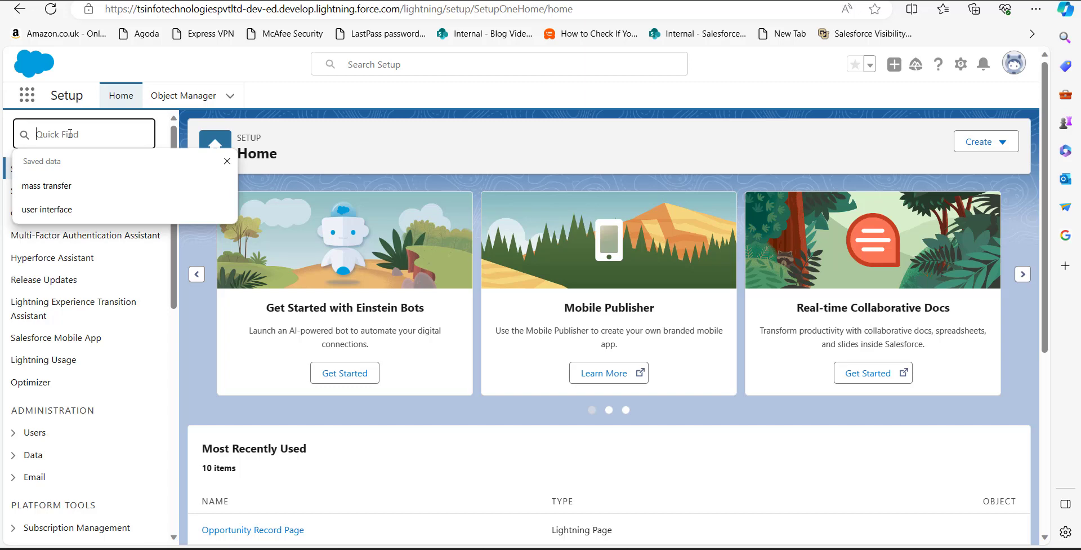
Find Lightning App Builder with the Quick Find search 'app buil' and start a new Lightning page
text(app buil)
click(91, 319)
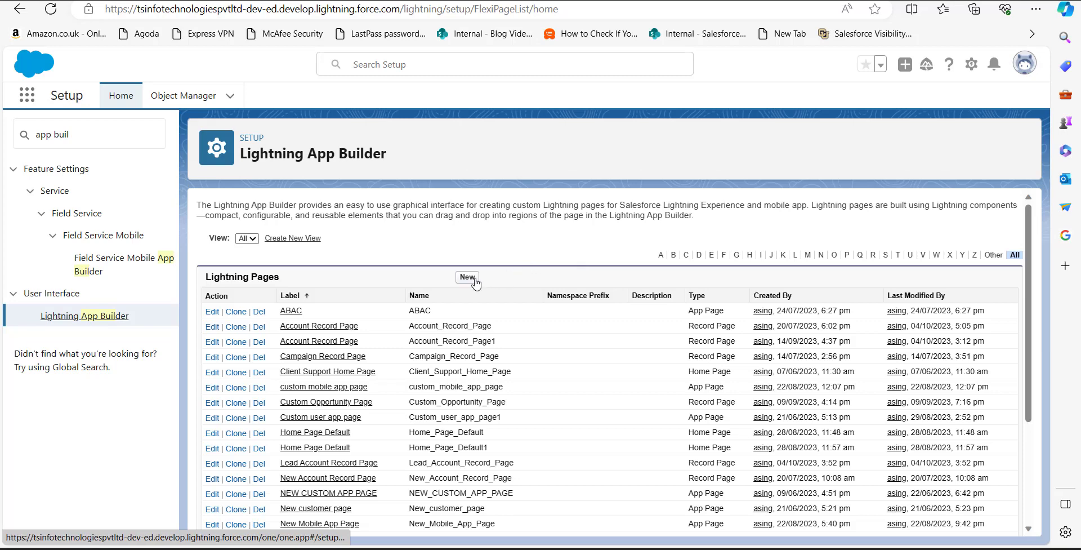
click(468, 277)
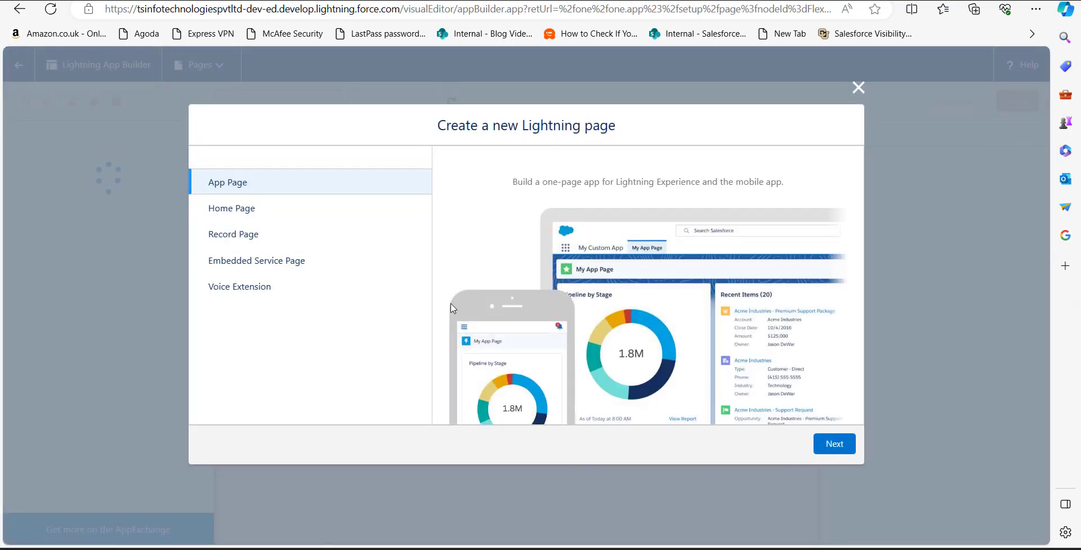
Create a Record Page labelled 'Lead opportunities' for Opportunity, using the Header and One Region template
click(264, 236)
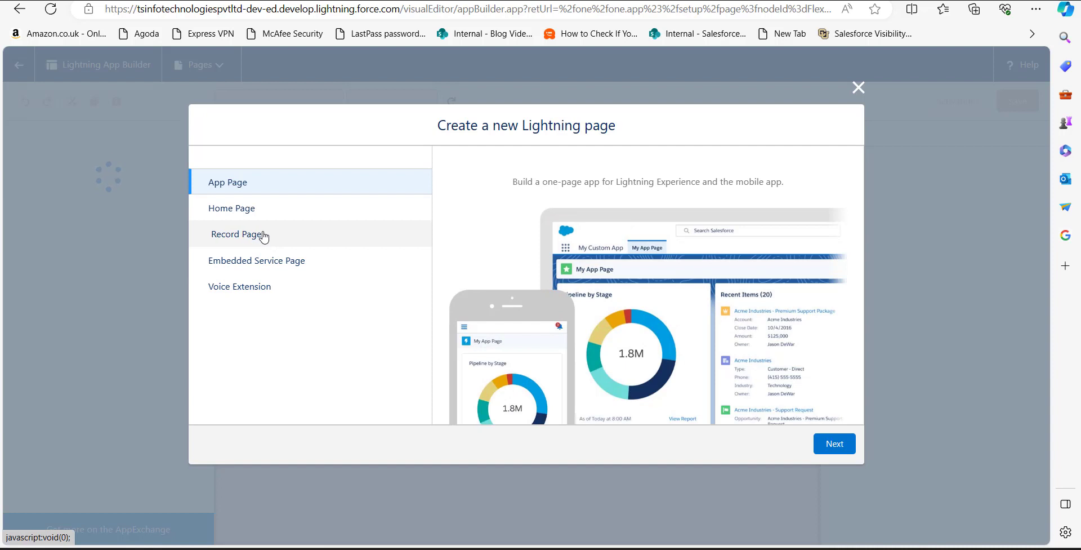
click(832, 445)
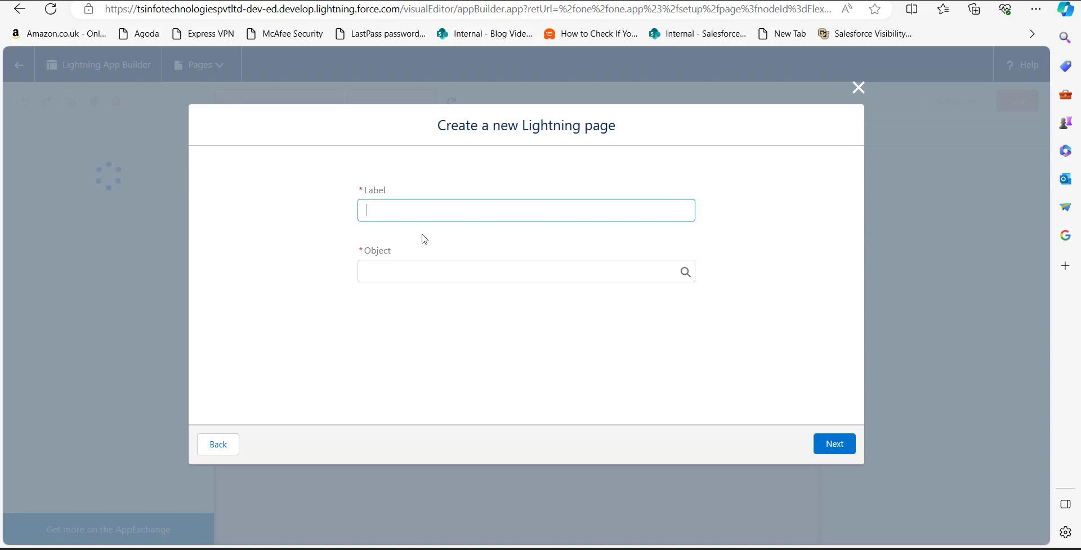
text(Lead opportunities)
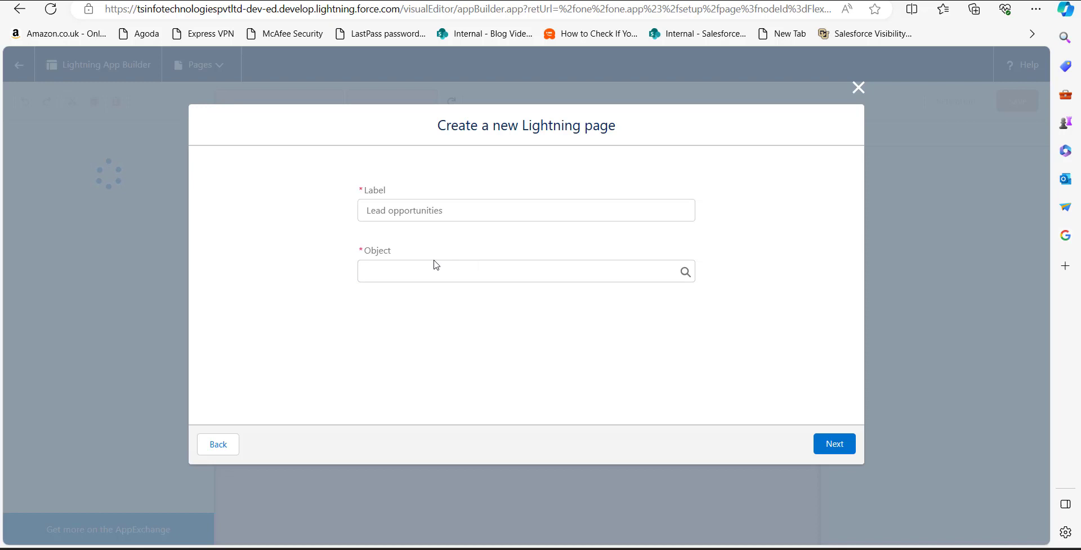
click(471, 268)
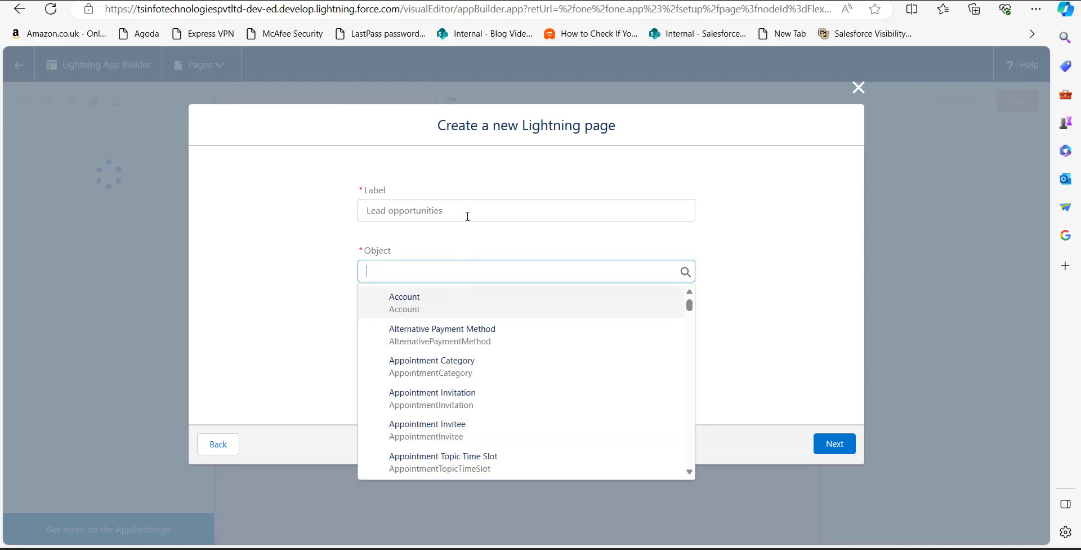
scroll(449, 276, down, 2)
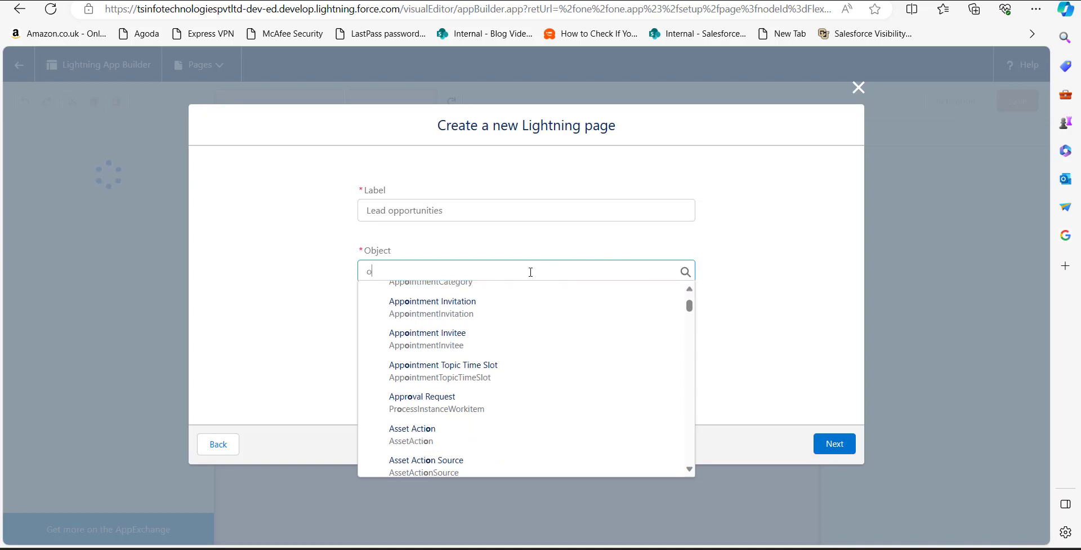
text(opp)
click(520, 294)
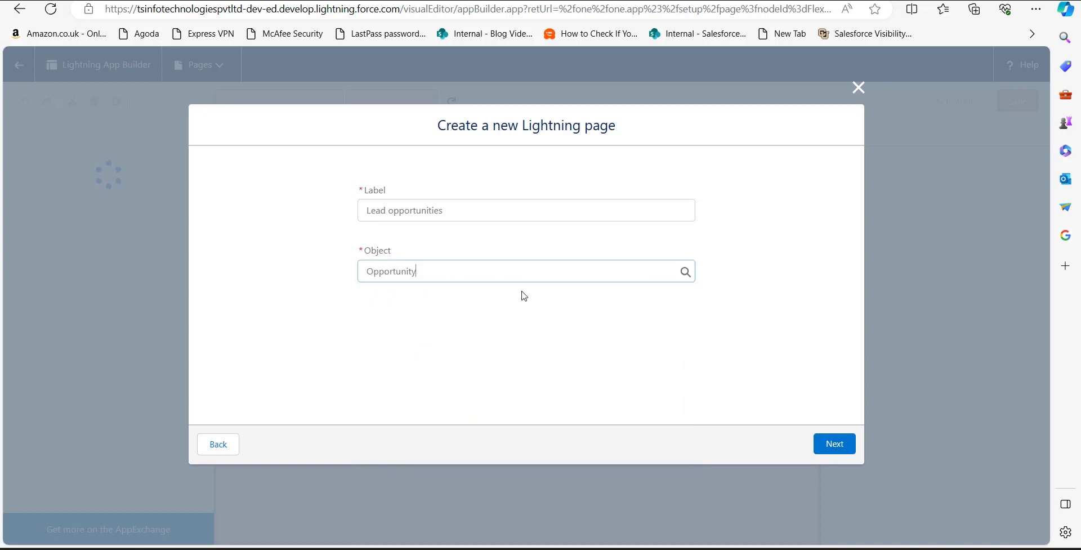
click(827, 448)
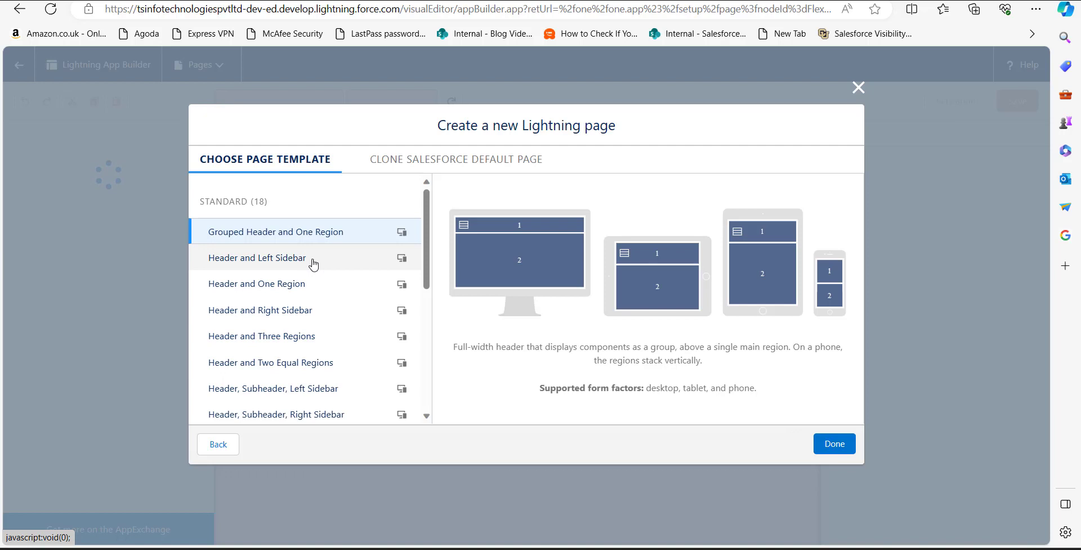
click(281, 290)
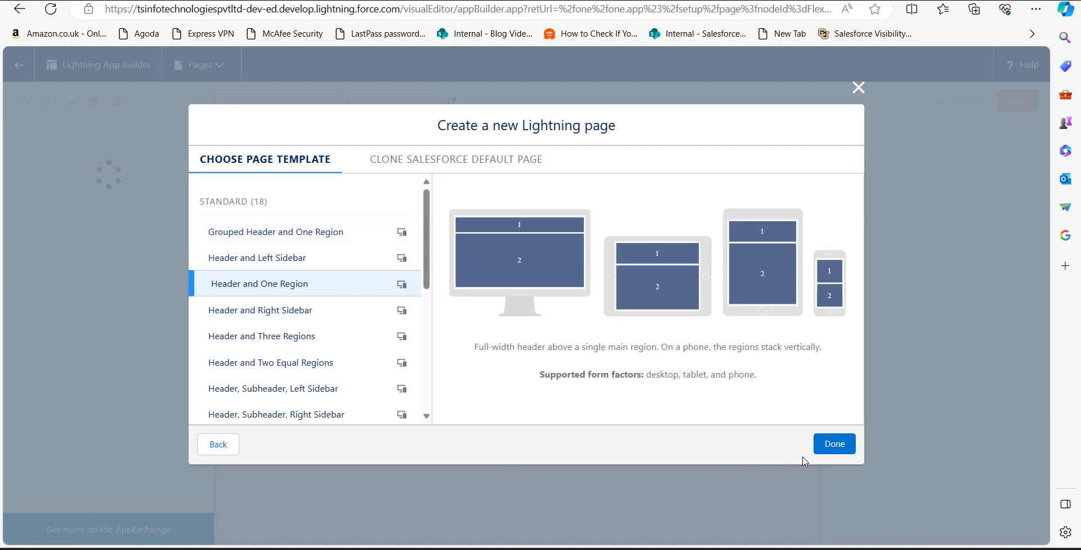
Finish the wizard and drop an Accordion component into the header region
click(836, 444)
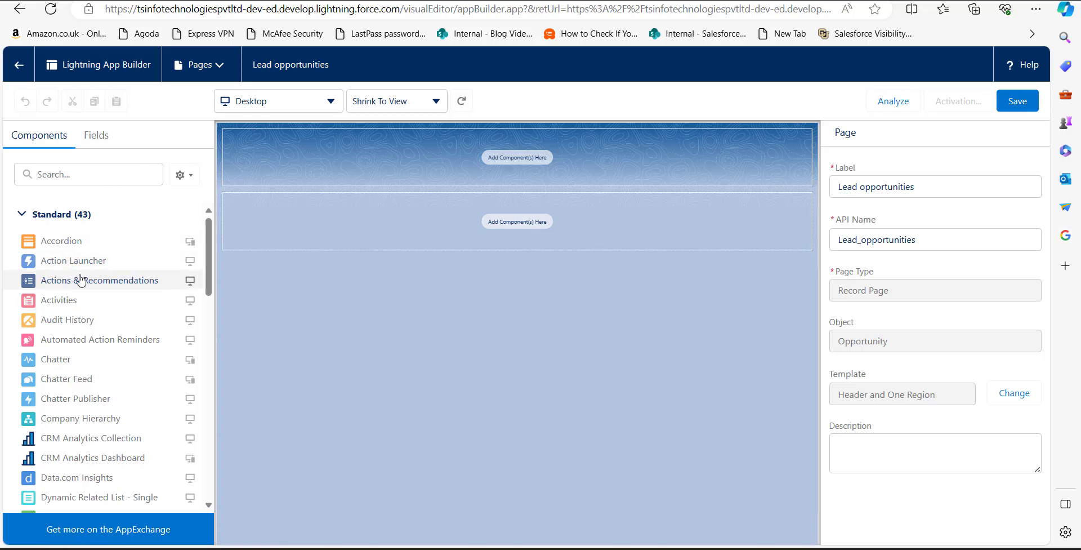
mouse_move(85, 278)
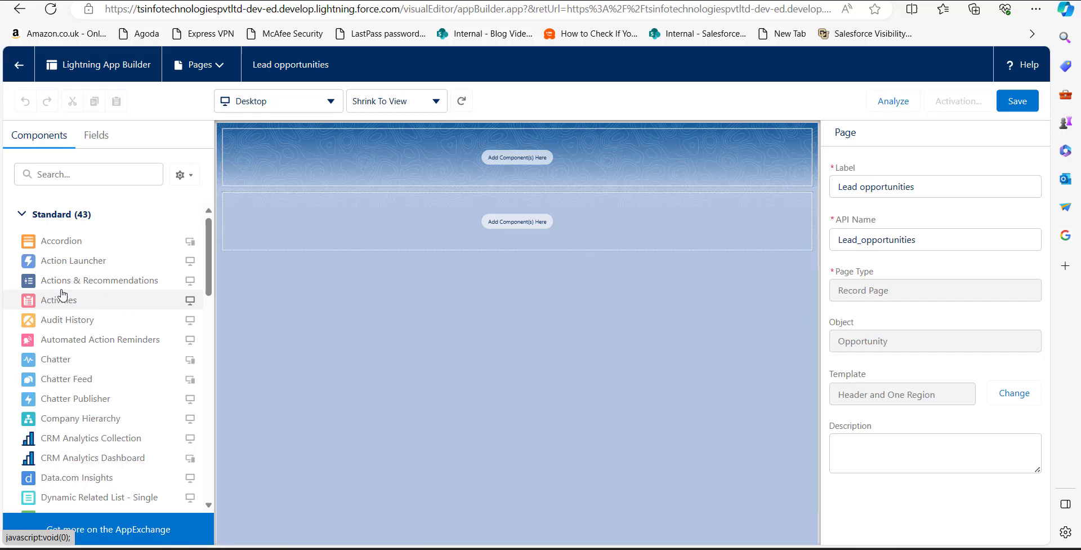
drag(63, 241, 362, 166)
drag(361, 166, 362, 166)
Add a Tabs component to the main region of the Lead opportunities page
drag(50, 404, 17, 405)
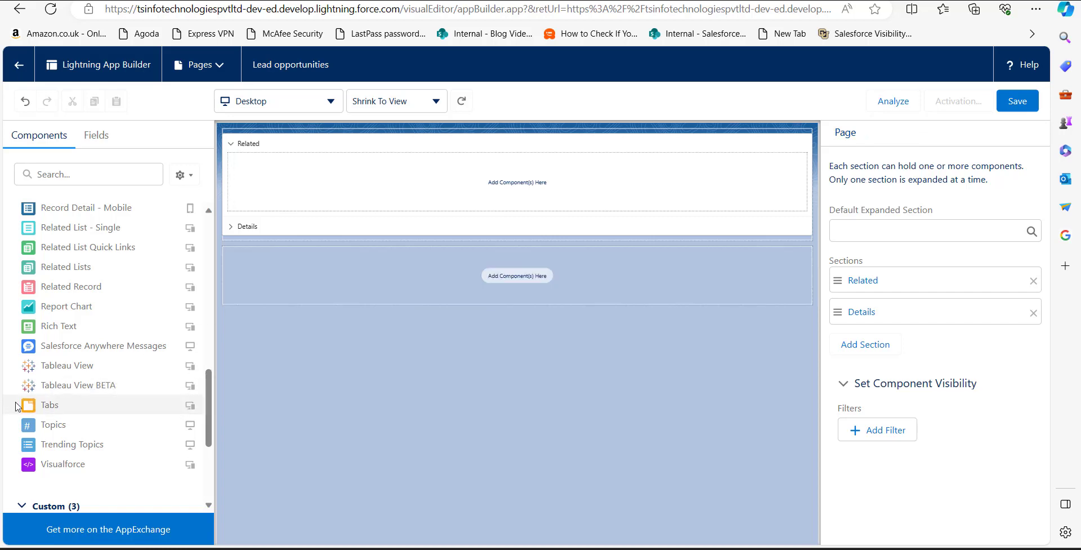
click(454, 375)
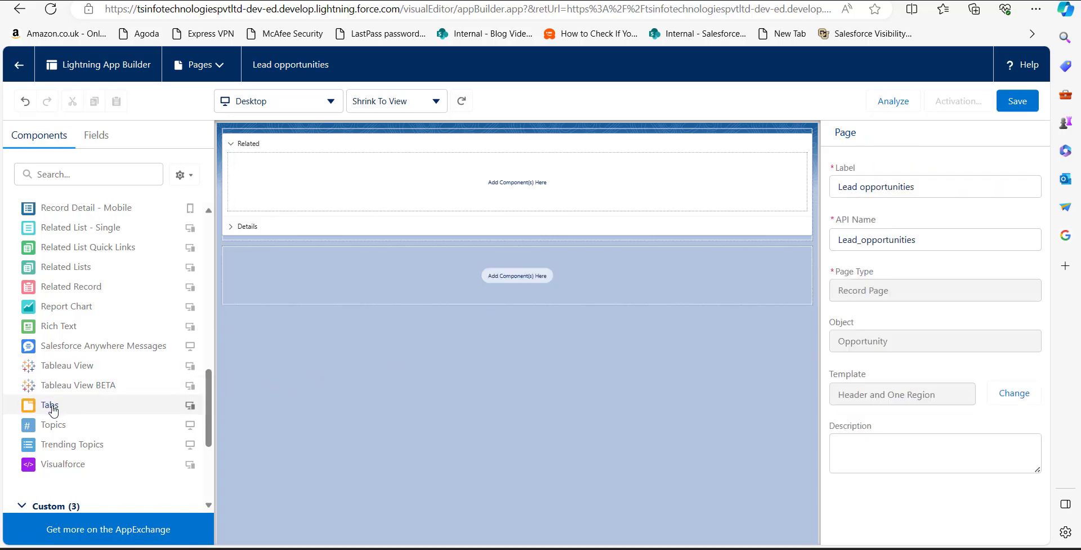
drag(50, 409, 373, 274)
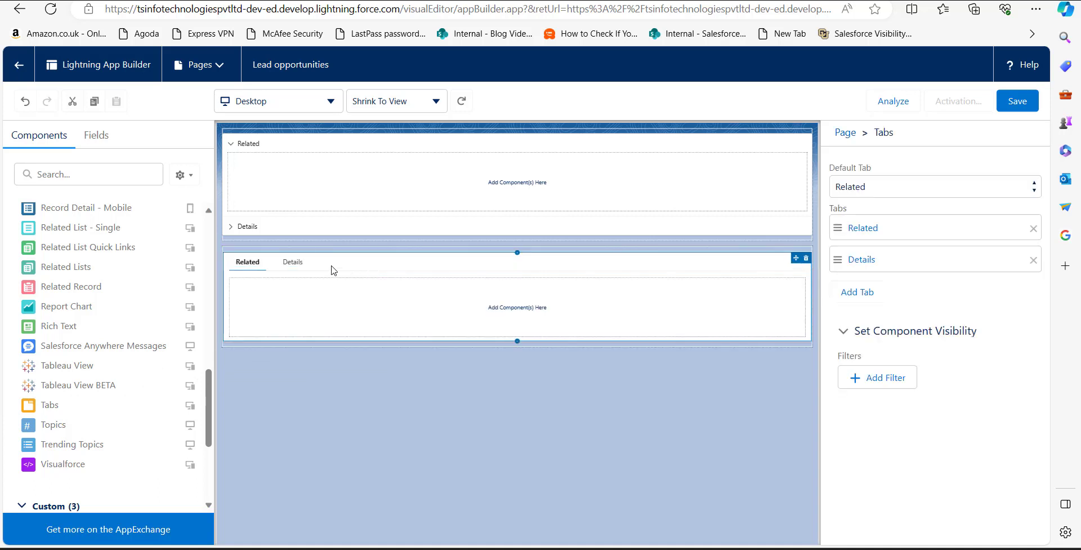
Add a third tab labelled Chatter after Related and Details, and display it
click(859, 293)
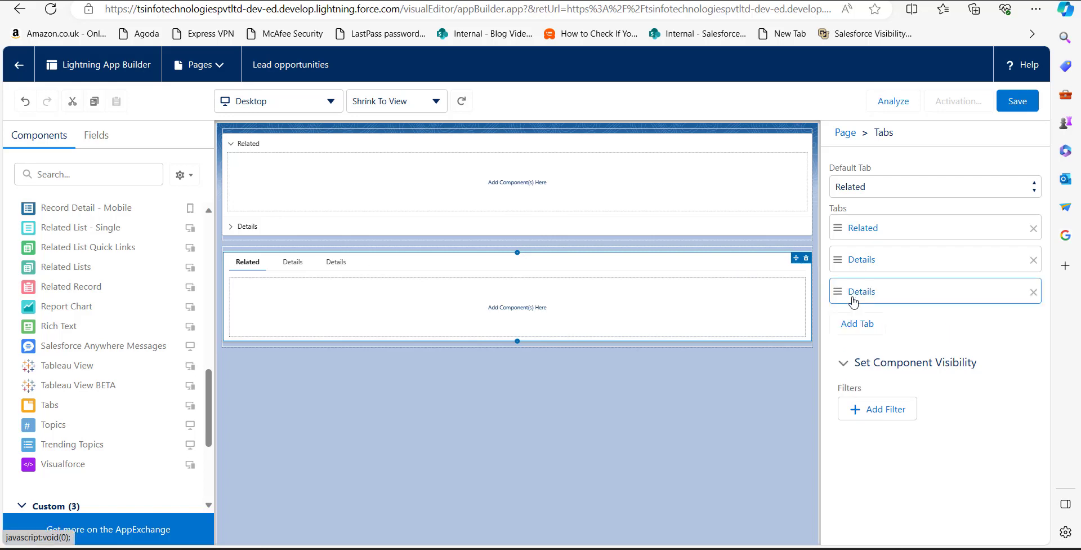
click(867, 304)
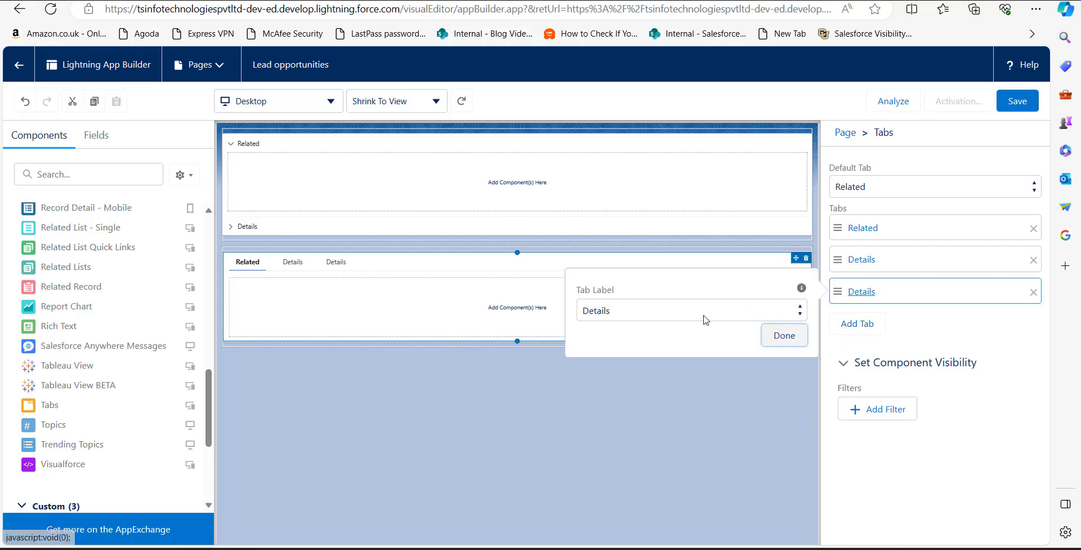
click(704, 313)
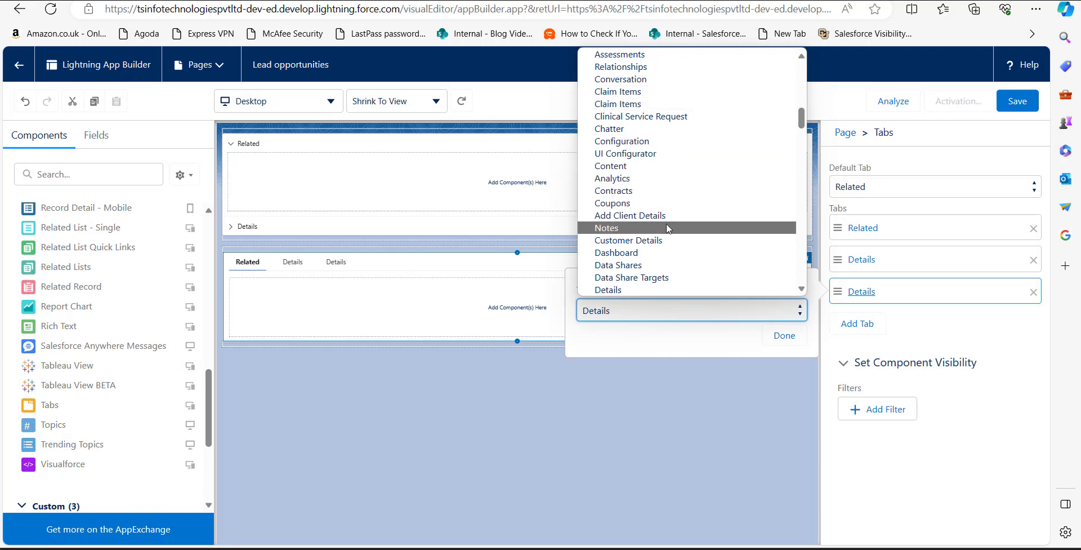
scroll(667, 199, up, 1)
scroll(667, 199, up, 1)
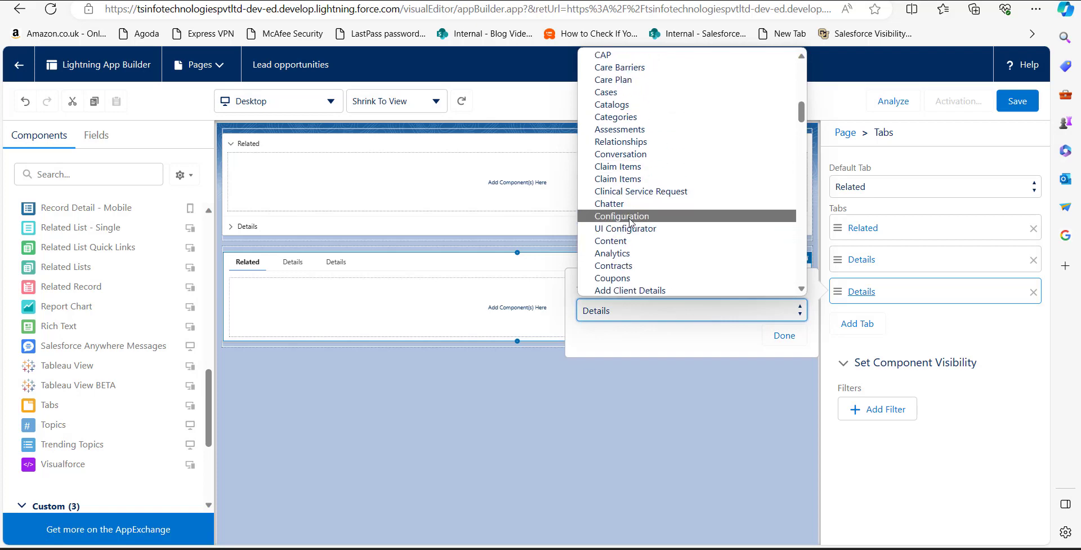
click(667, 197)
click(783, 337)
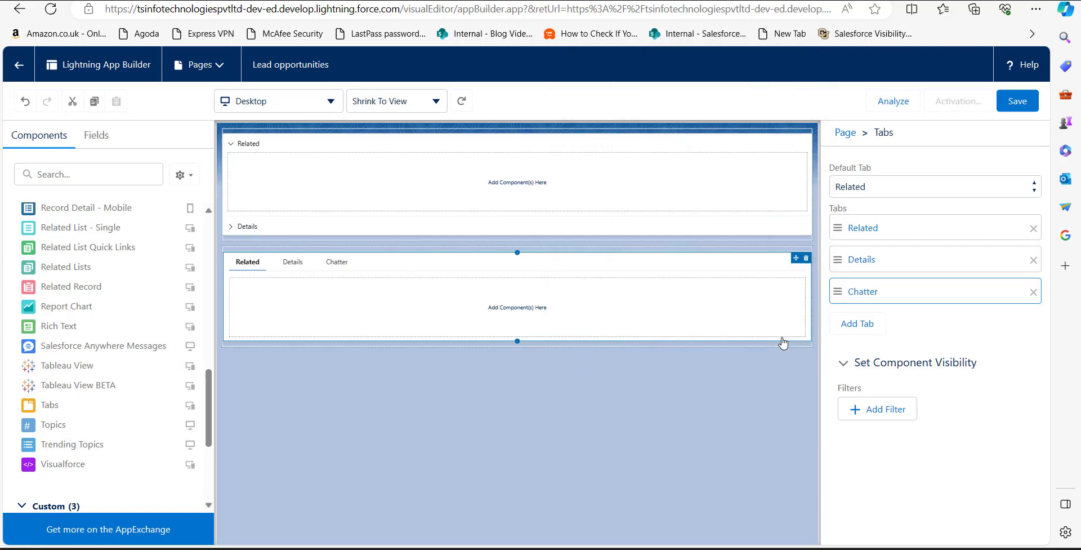
click(341, 271)
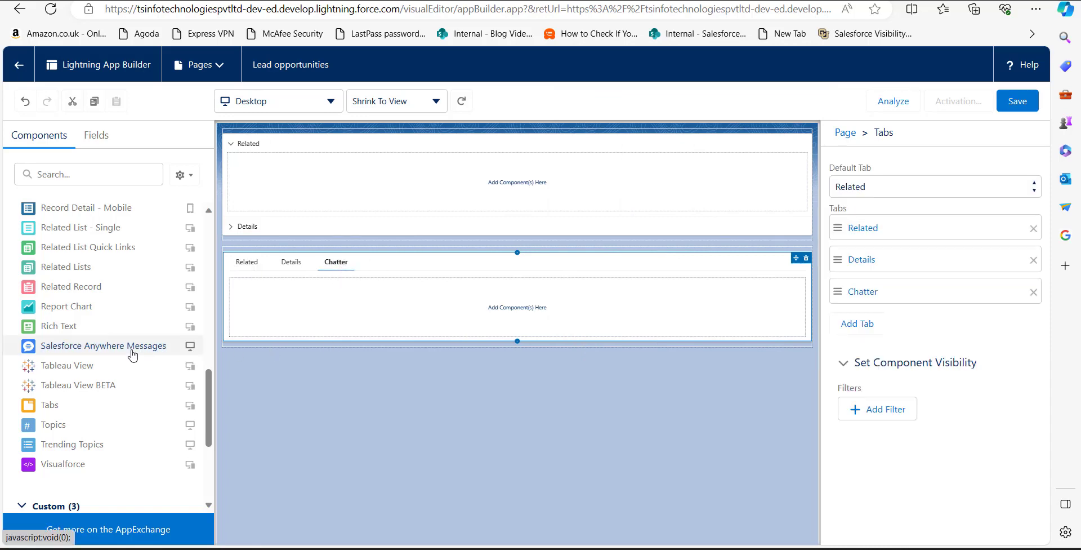
Drag the Chatter Feed component from the top of the Components list into the Chatter tab
scroll(121, 350, up, 3)
scroll(88, 366, up, 7)
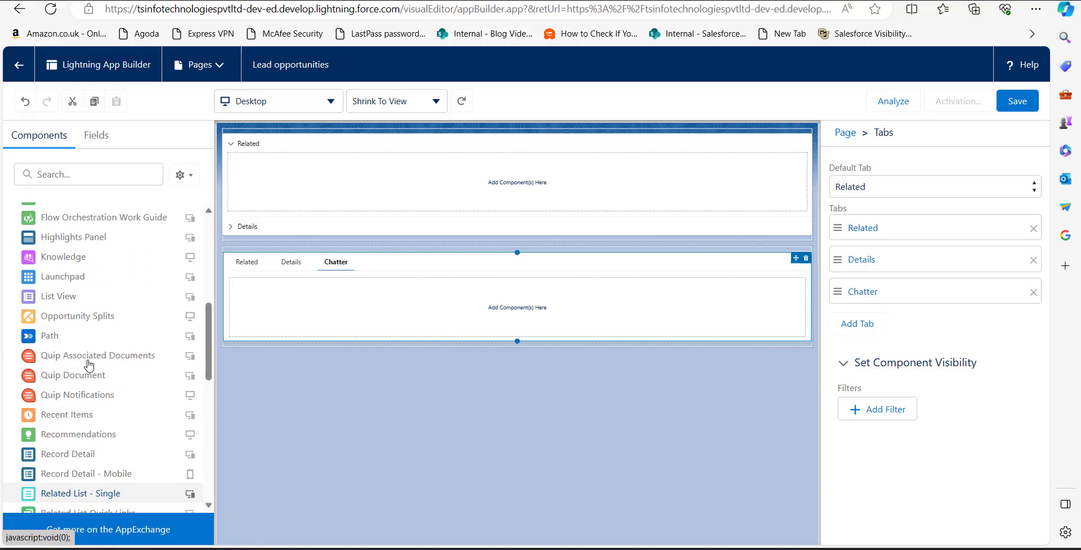
scroll(86, 353, up, 1)
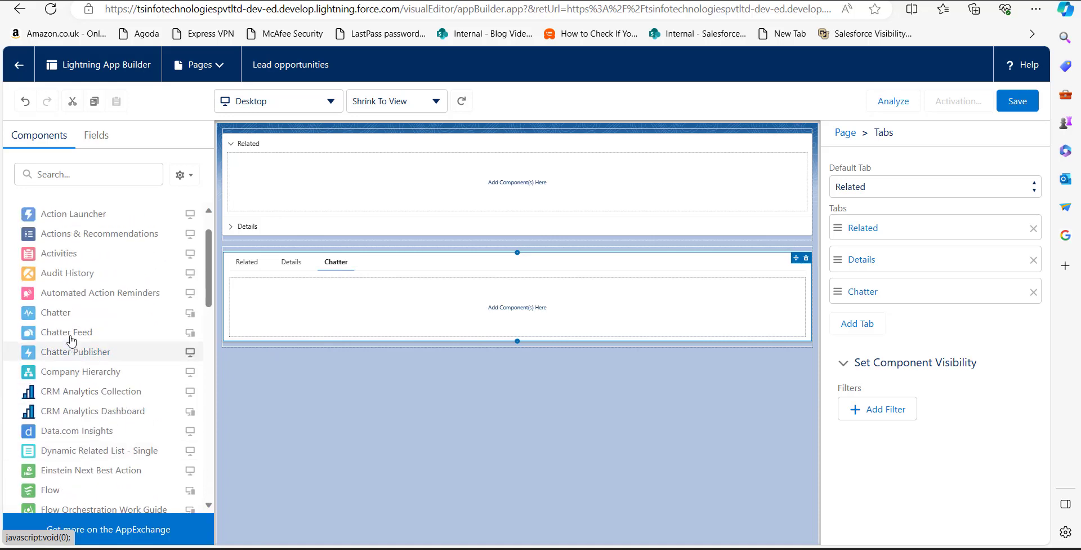
drag(59, 320, 345, 289)
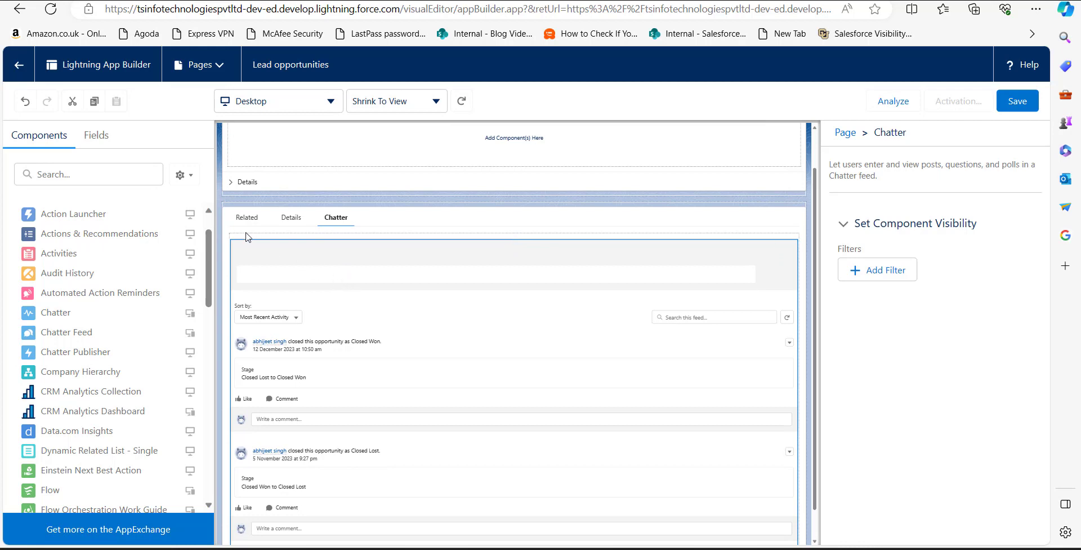